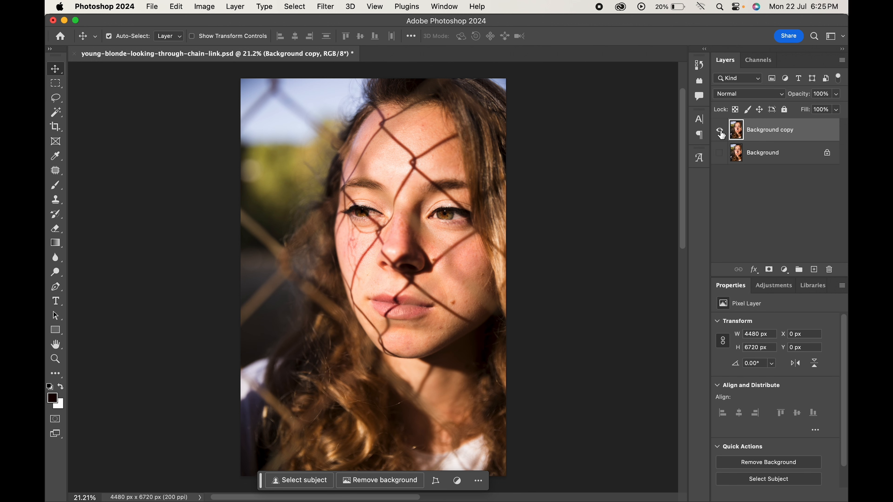
Step: Use the Patch tool to replace the diagonal fence shadow and its leftover spot on the forehead's left side with clean skin
scroll(491, 185, up, 5)
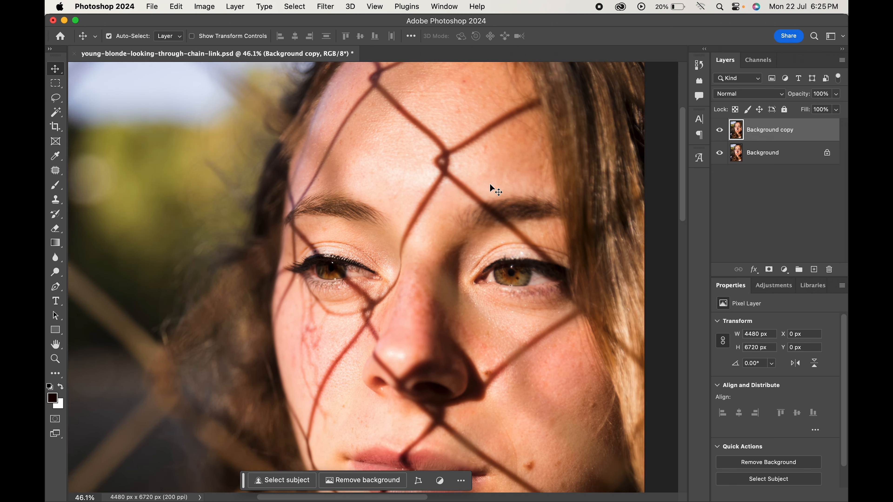
scroll(429, 174, up, 3)
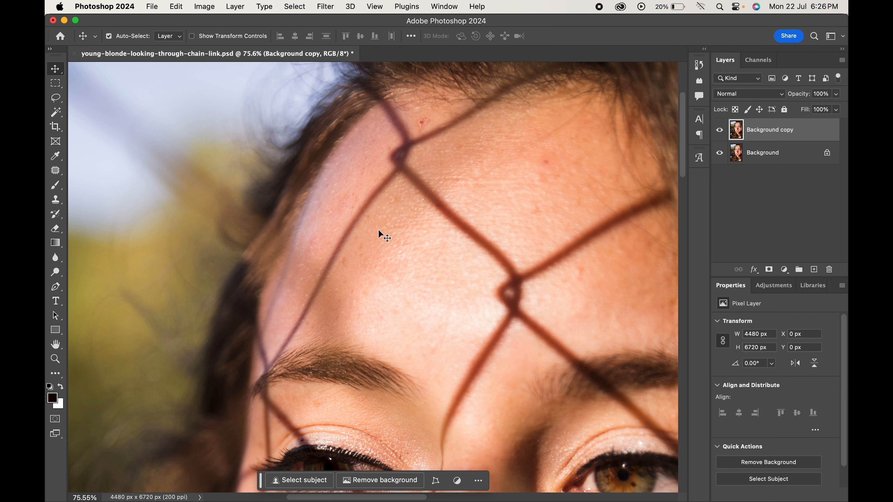
scroll(384, 228, down, 2)
scroll(384, 229, up, 3)
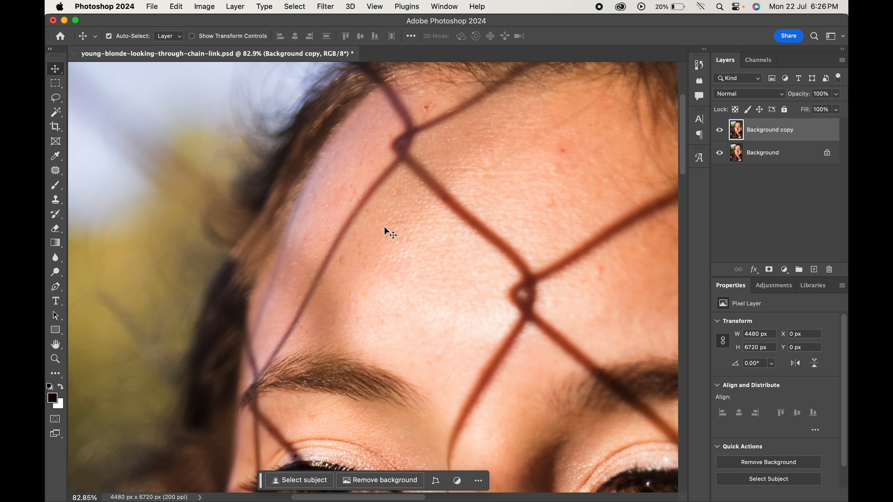
click(57, 176)
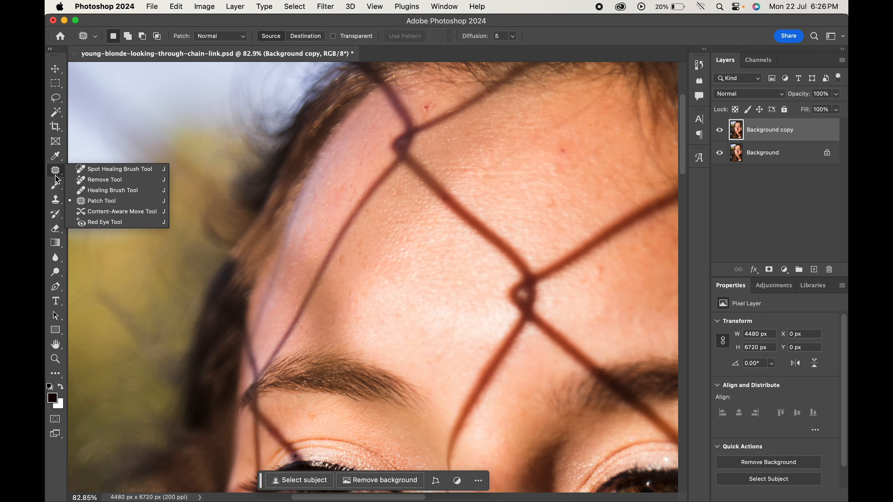
click(109, 200)
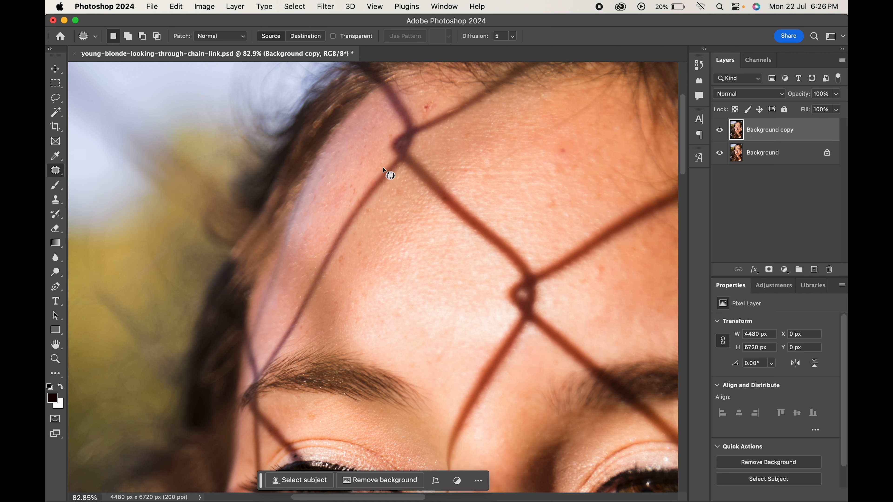
drag(391, 157, 391, 157)
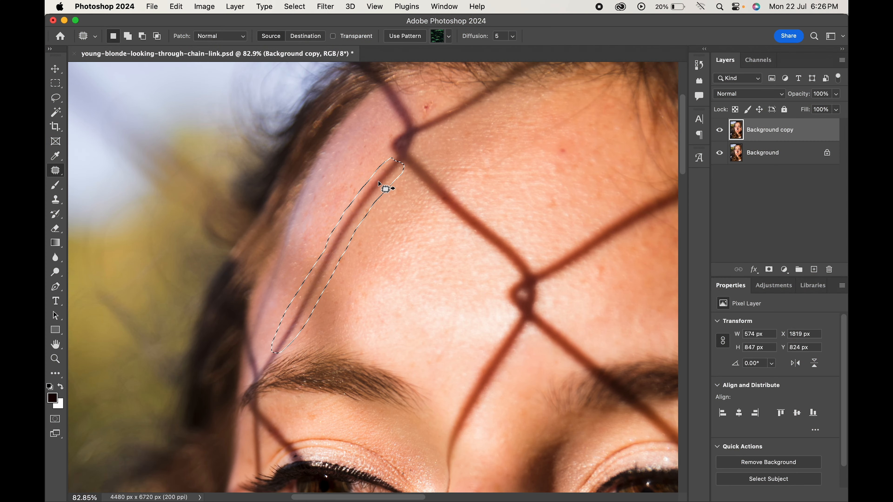
drag(386, 185, 421, 171)
click(388, 179)
click(347, 175)
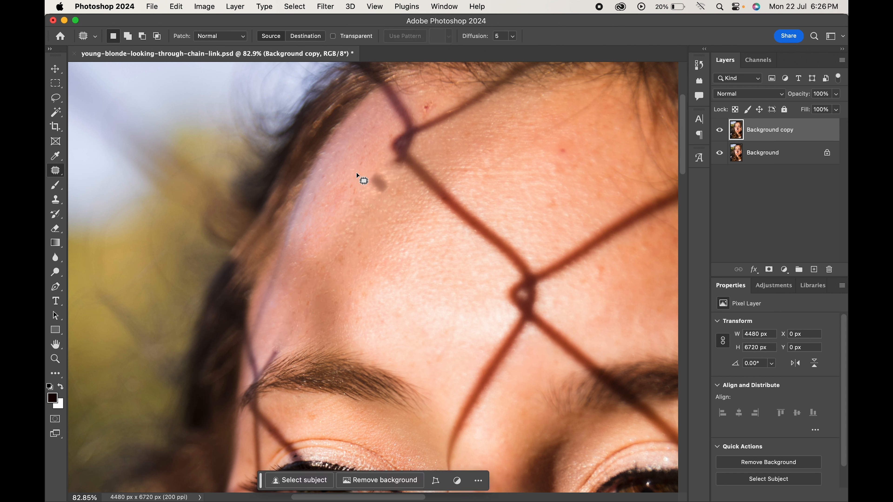
mouse_move(357, 173)
mouse_down()
mouse_move(389, 194)
mouse_move(380, 157)
mouse_move(348, 200)
mouse_up()
click(351, 152)
Step: Patch the shadow branch running from the upper forehead knot toward the hairline with nearby clean skin
scroll(380, 136, up, 3)
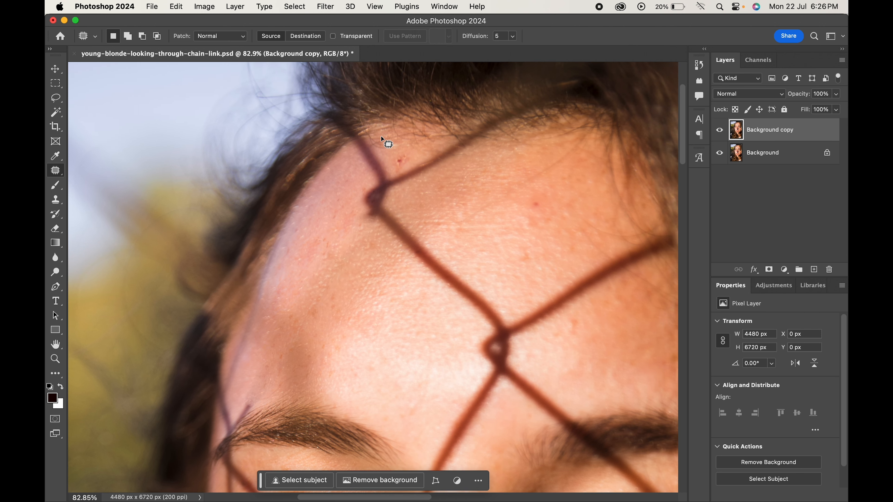
mouse_move(453, 150)
mouse_down()
mouse_move(397, 154)
mouse_move(410, 180)
mouse_up()
drag(408, 162, 474, 211)
click(352, 142)
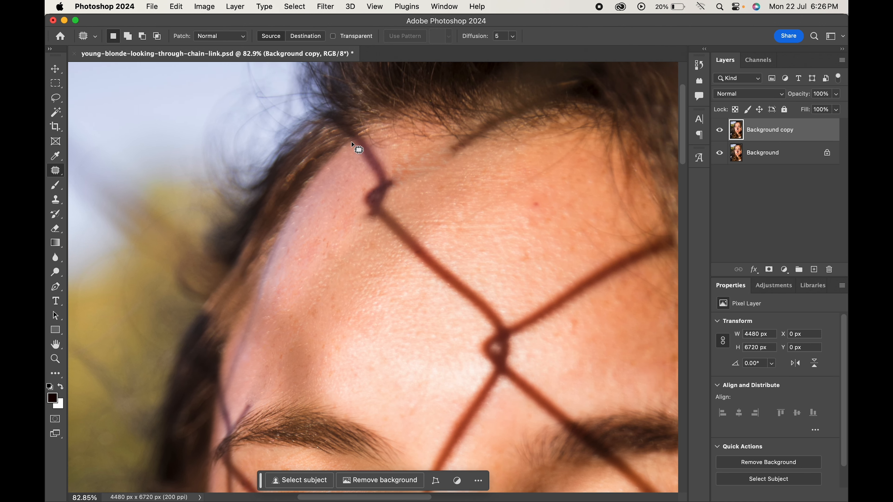
Step: Patch the fence knot shadow and the line above it at the upper left of the forehead
mouse_move(352, 142)
mouse_down()
mouse_move(355, 134)
mouse_move(351, 183)
mouse_move(368, 130)
mouse_up()
click(371, 137)
drag(381, 179, 325, 237)
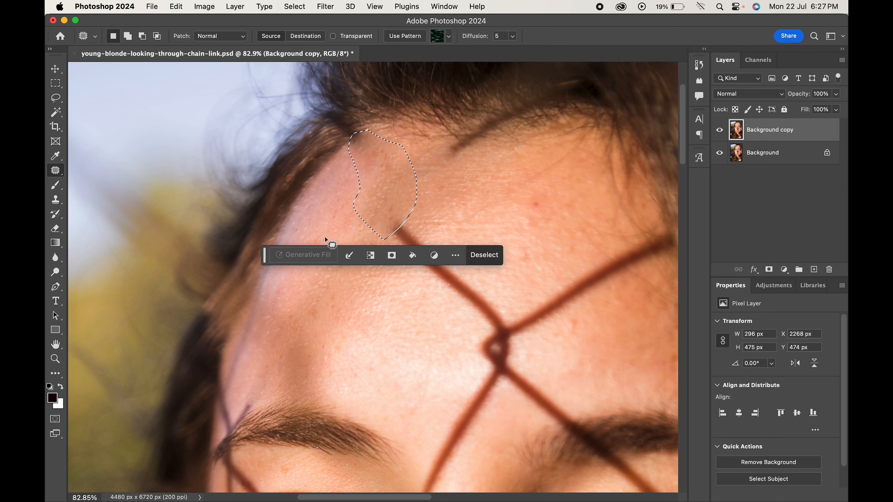
click(325, 236)
Step: Patch the diagonal fence shadow leading down to the knot in the middle of the forehead
scroll(327, 232, down, 3)
mouse_move(373, 190)
mouse_down()
mouse_move(394, 177)
mouse_move(377, 183)
mouse_up()
drag(412, 204, 452, 198)
click(397, 167)
mouse_move(393, 168)
mouse_down()
mouse_move(409, 188)
mouse_move(392, 168)
mouse_up()
scroll(394, 161, down, 3)
mouse_move(387, 183)
mouse_down()
mouse_move(413, 219)
mouse_move(420, 191)
mouse_up()
scroll(453, 274, up, 6)
drag(423, 207, 393, 176)
Step: Patch the shadow branch extending from the central forehead knot toward the hair on the right
mouse_move(542, 153)
mouse_down()
mouse_move(505, 209)
mouse_move(543, 154)
mouse_up()
click(513, 156)
mouse_move(503, 199)
mouse_down()
mouse_move(488, 165)
mouse_move(549, 171)
mouse_move(539, 203)
mouse_up()
click(539, 203)
Step: Patch the shadow between the central forehead knot and the right eyebrow with clean skin
mouse_move(445, 203)
mouse_down()
mouse_move(403, 228)
mouse_move(445, 203)
mouse_up()
drag(456, 233, 346, 246)
click(346, 246)
scroll(359, 218, down, 3)
mouse_move(376, 176)
mouse_down()
mouse_move(446, 246)
mouse_move(376, 176)
mouse_up()
drag(429, 204, 444, 133)
click(445, 134)
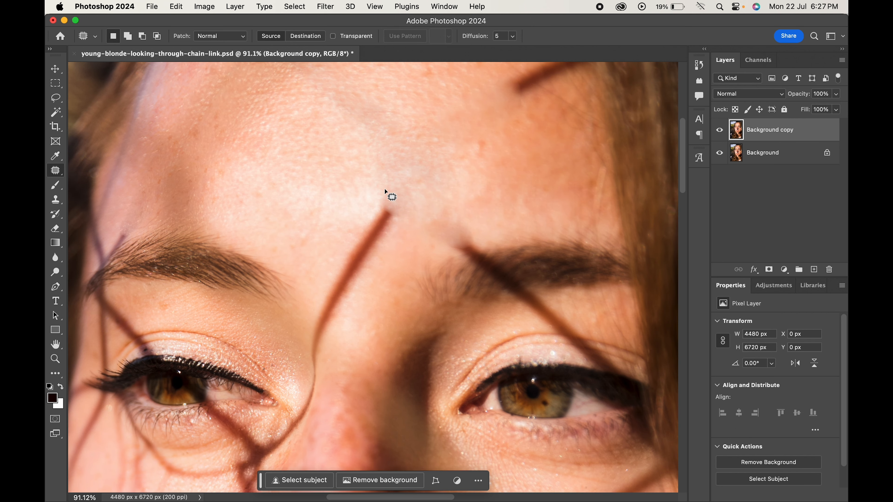
Step: Patch the shadow line above the bridge of the nose with clean forehead skin
mouse_move(384, 189)
mouse_down()
mouse_move(354, 299)
mouse_move(386, 187)
mouse_up()
drag(380, 221, 381, 146)
click(381, 145)
Step: Patch the short shadow segment beside the hair on the forehead's right side with clean skin
scroll(415, 165, up, 3)
scroll(414, 166, right, 3)
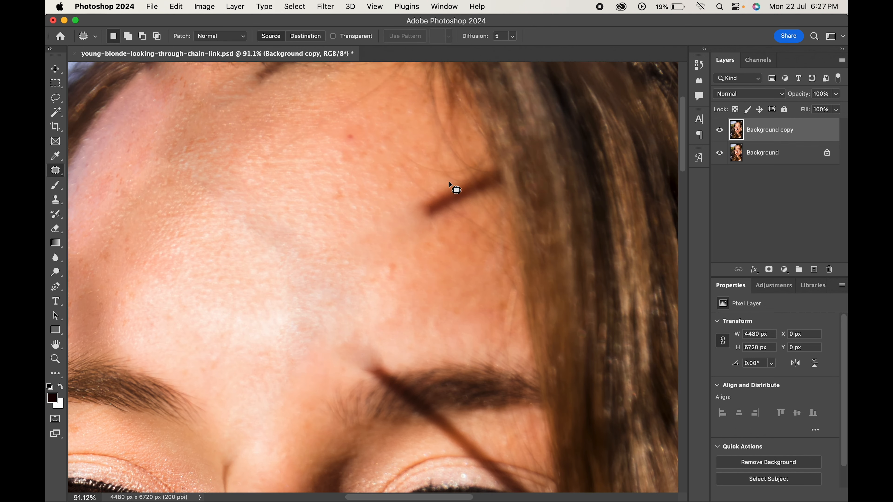
drag(450, 182, 448, 175)
mouse_move(468, 187)
mouse_down()
mouse_move(455, 254)
mouse_move(479, 247)
mouse_move(488, 181)
mouse_move(450, 184)
mouse_up()
click(472, 234)
drag(457, 207, 422, 193)
click(396, 185)
Step: Outline the shadow streak crossing the hairline above the forehead, apply Fill to it, and deselect
scroll(396, 185, down, 5)
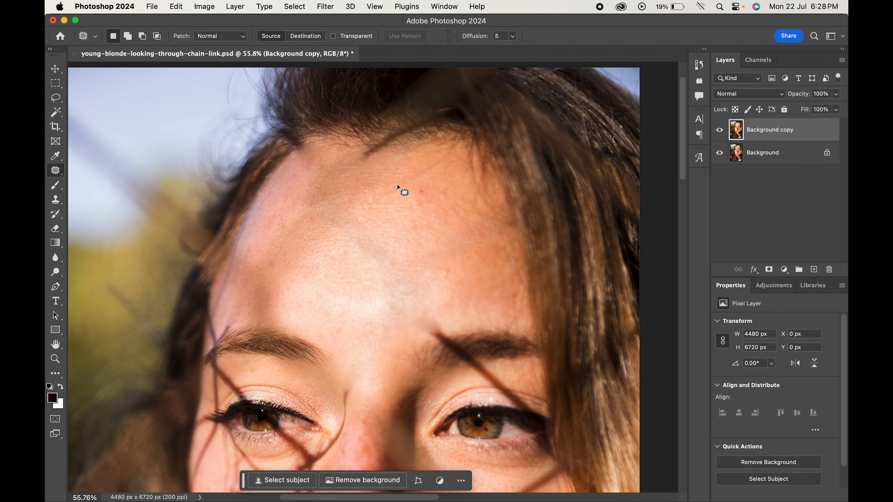
scroll(440, 207, up, 1)
scroll(483, 230, up, 3)
scroll(483, 230, left, 4)
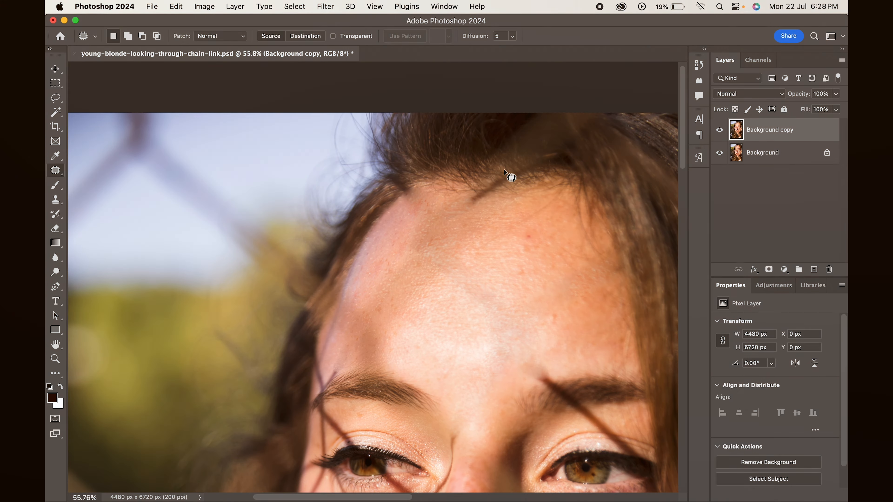
drag(505, 169, 471, 194)
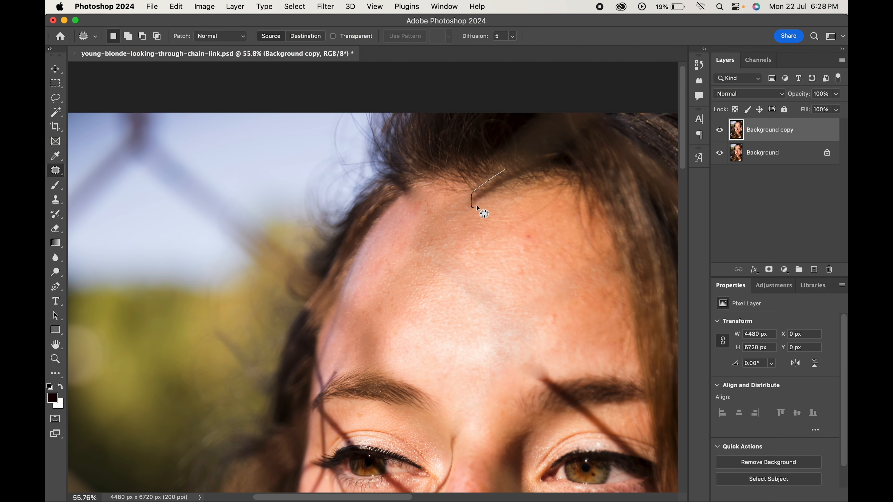
drag(536, 154, 509, 161)
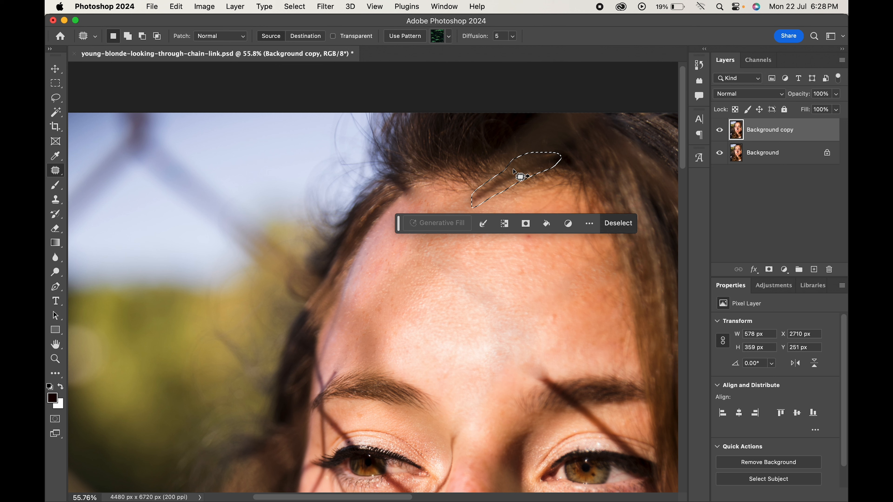
right_click(534, 182)
click(541, 338)
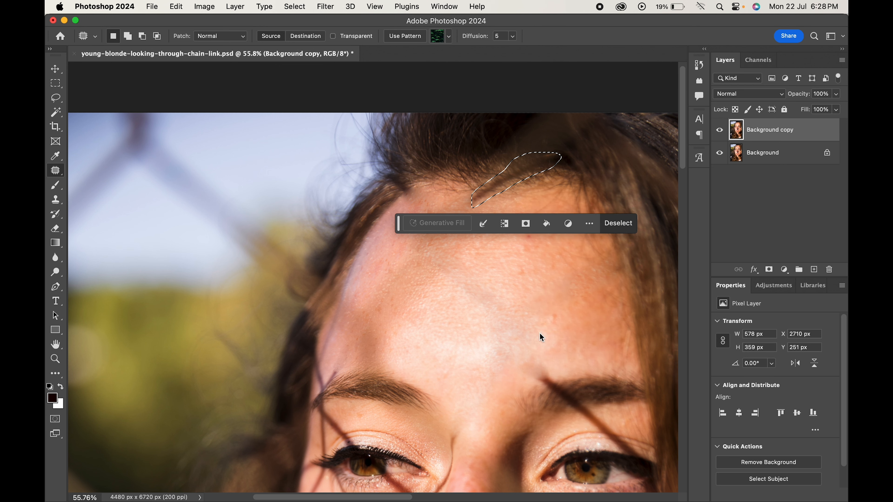
click(522, 198)
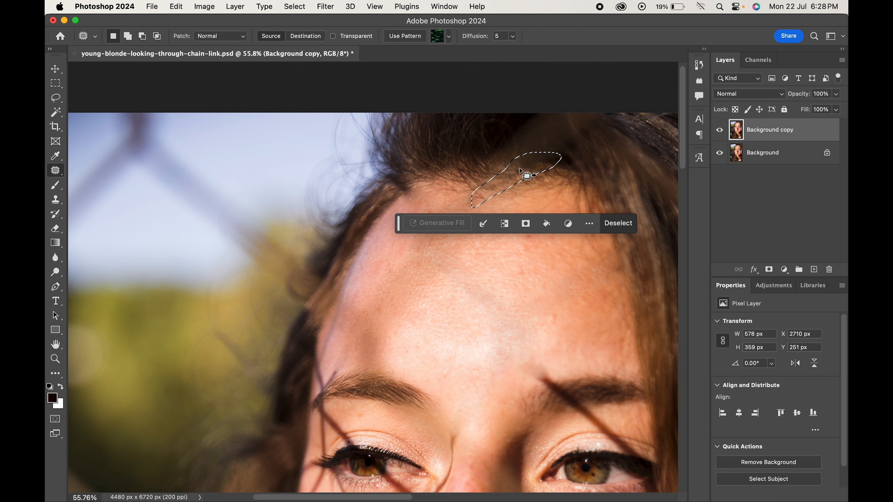
key(super+d)
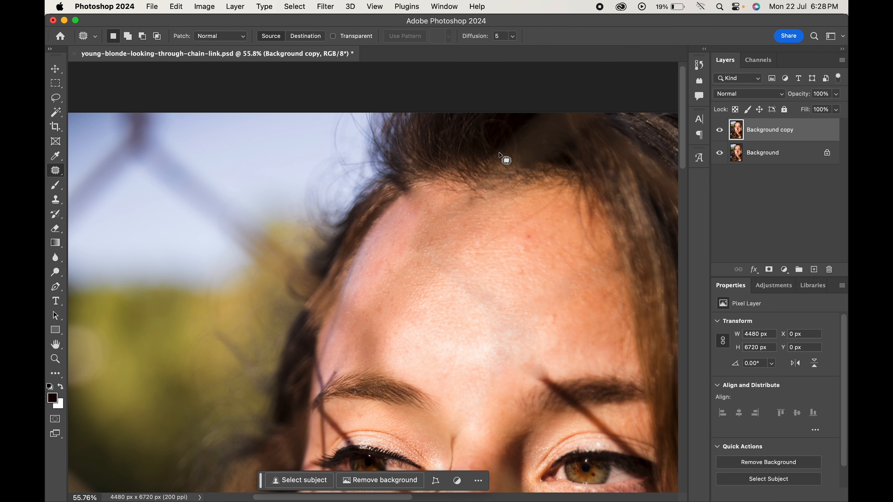
Step: Patch the purple shadow line along the left edge of the forehead above the left eyebrow
scroll(444, 187, up, 1)
scroll(414, 258, down, 2)
scroll(413, 258, right, 2)
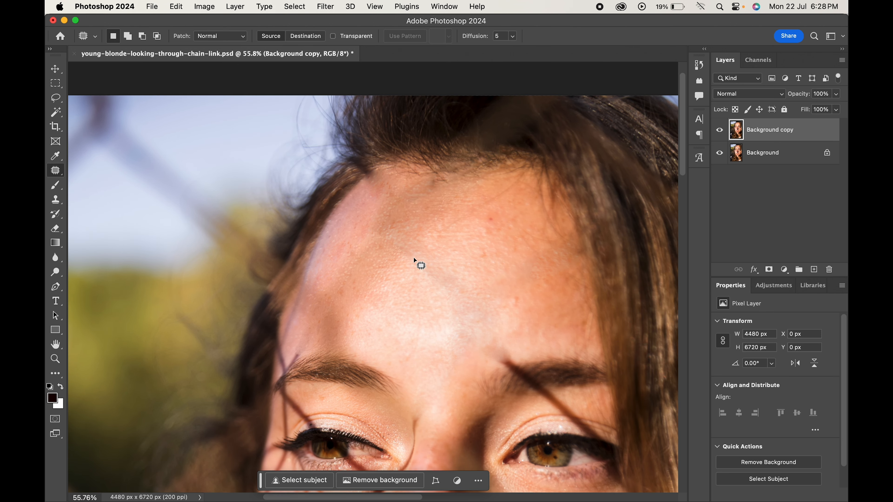
drag(291, 297, 292, 303)
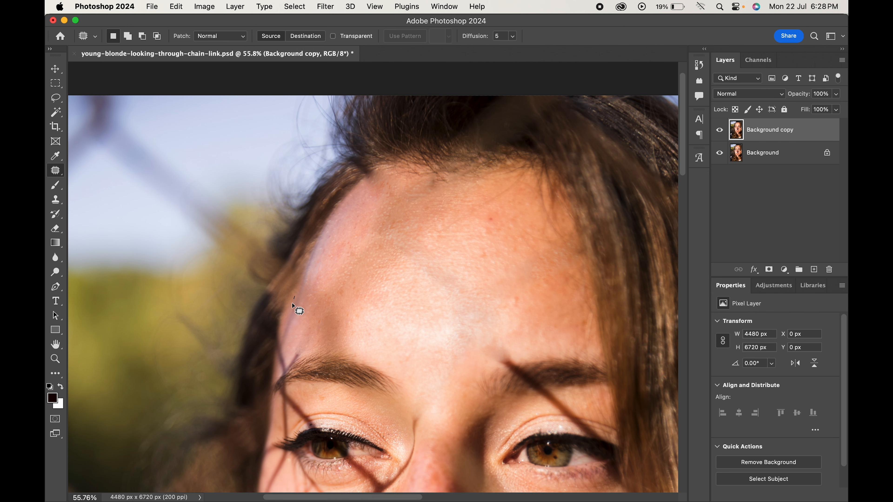
drag(279, 344, 281, 328)
click(296, 320)
mouse_move(310, 253)
mouse_down()
mouse_move(291, 342)
mouse_move(307, 316)
mouse_move(349, 291)
mouse_up()
key(super+d)
scroll(349, 291, up, 6)
mouse_move(277, 275)
mouse_down()
mouse_move(321, 198)
mouse_move(288, 253)
mouse_up()
mouse_move(303, 242)
mouse_down()
mouse_move(306, 175)
mouse_move(330, 155)
mouse_up()
key(super+d)
Step: Patch the end of the fence shadow and the smudge just above the right eyebrow
scroll(359, 147, down, 7)
scroll(360, 199, down, 5)
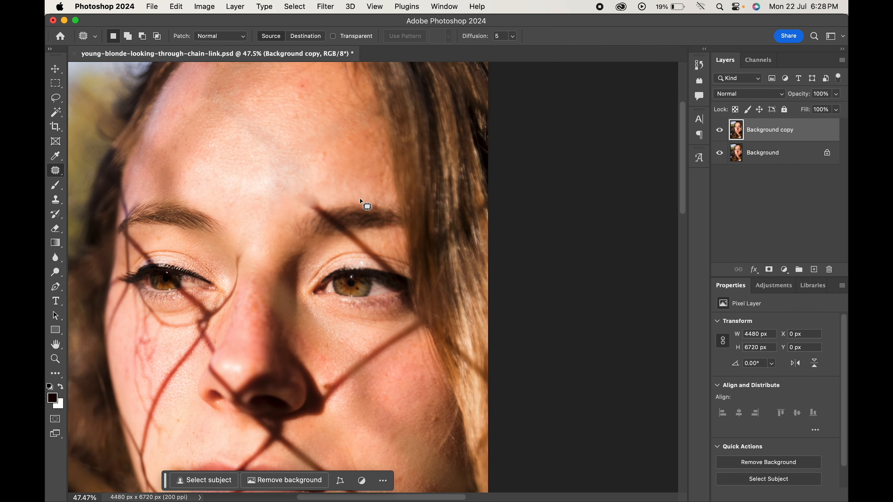
scroll(360, 198, up, 4)
mouse_move(258, 190)
mouse_down()
mouse_move(277, 213)
mouse_move(271, 180)
mouse_up()
drag(275, 186, 240, 134)
key(super+d)
mouse_move(323, 199)
mouse_down()
mouse_move(290, 171)
mouse_move(333, 211)
mouse_up()
drag(307, 201, 372, 164)
key(super+d)
Step: Outline the shadow crossing the right eyebrow, apply Fill to it, and deselect
mouse_move(285, 208)
mouse_down()
mouse_move(343, 258)
mouse_move(305, 193)
mouse_up()
right_click(303, 192)
click(318, 352)
click(521, 200)
key(super+d)
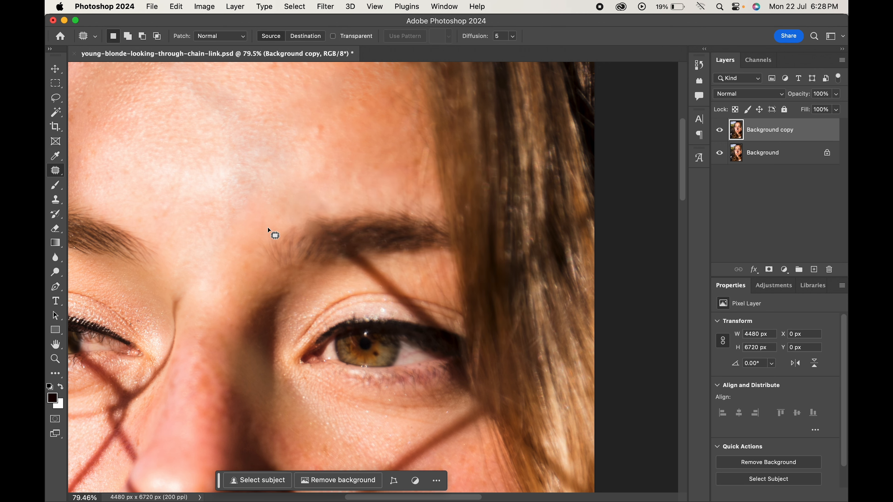
Step: Outline the diagonal shadow between the right eyebrow and the eyelid, apply Fill to it, and deselect
mouse_move(336, 257)
mouse_down()
mouse_move(379, 295)
mouse_move(352, 240)
mouse_up()
mouse_move(402, 291)
mouse_down()
mouse_move(366, 297)
mouse_move(402, 297)
mouse_up()
right_click(398, 271)
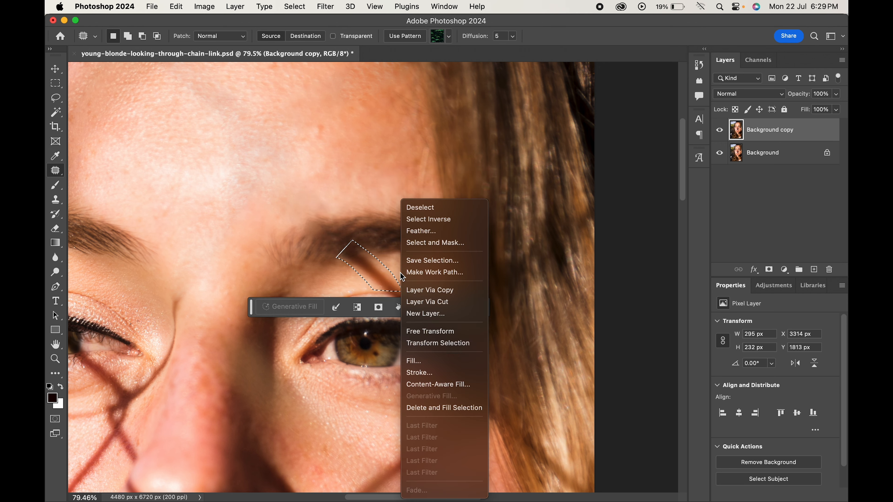
click(413, 361)
click(520, 198)
key(super+d)
Step: Patch the residual shadow just below the right eyebrow with clean skin
scroll(376, 268, up, 5)
scroll(351, 218, down, 3)
drag(337, 182, 334, 176)
mouse_move(323, 182)
mouse_down()
mouse_move(365, 176)
mouse_move(402, 193)
mouse_move(381, 195)
mouse_up()
key(super+d)
Step: Patch the dark spot just above the right eye's eyelid crease with nearby skin
mouse_move(383, 215)
mouse_down()
mouse_move(359, 183)
mouse_move(309, 199)
mouse_up()
scroll(359, 184, right, 4)
scroll(358, 183, down, 2)
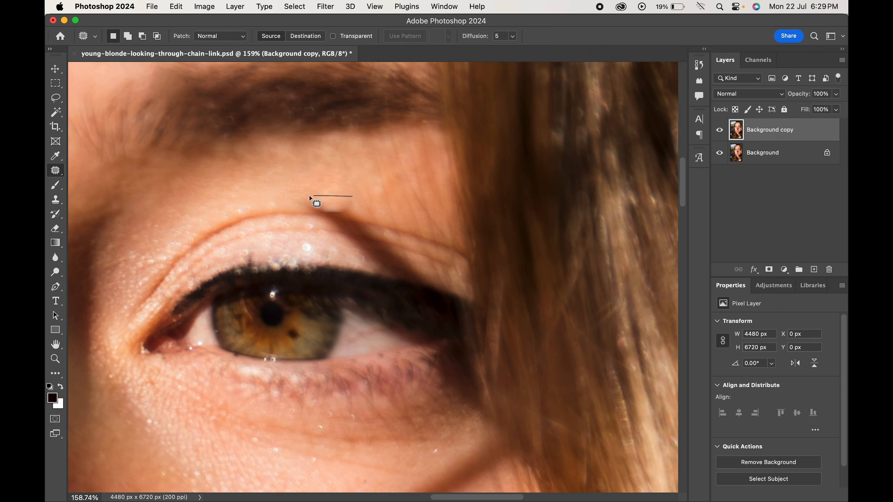
drag(364, 217, 354, 197)
drag(343, 202, 301, 162)
key(super+d)
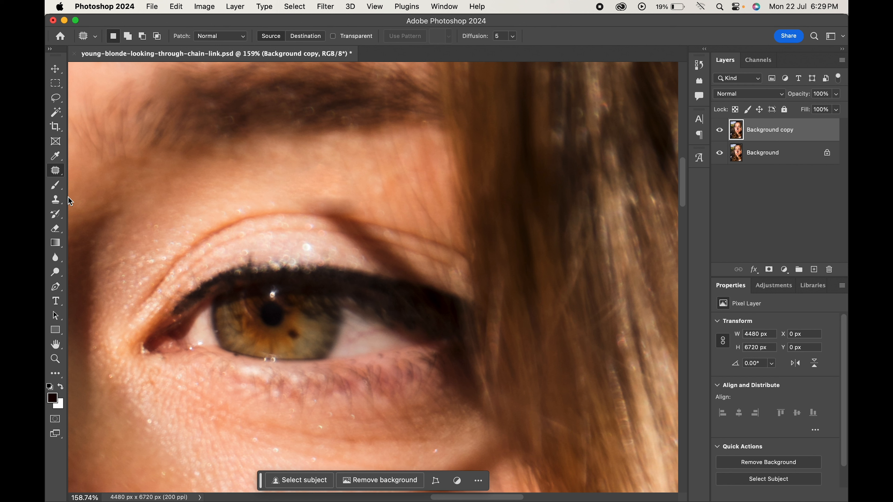
Step: Clone the right eye's upper eyelid crease across the shadow with the Clone Stamp tool
click(55, 199)
click(106, 197)
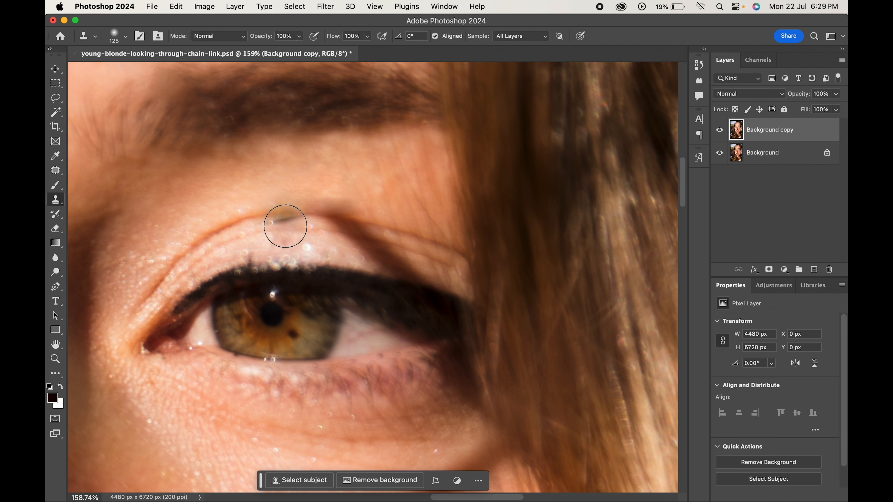
alt+click(281, 220)
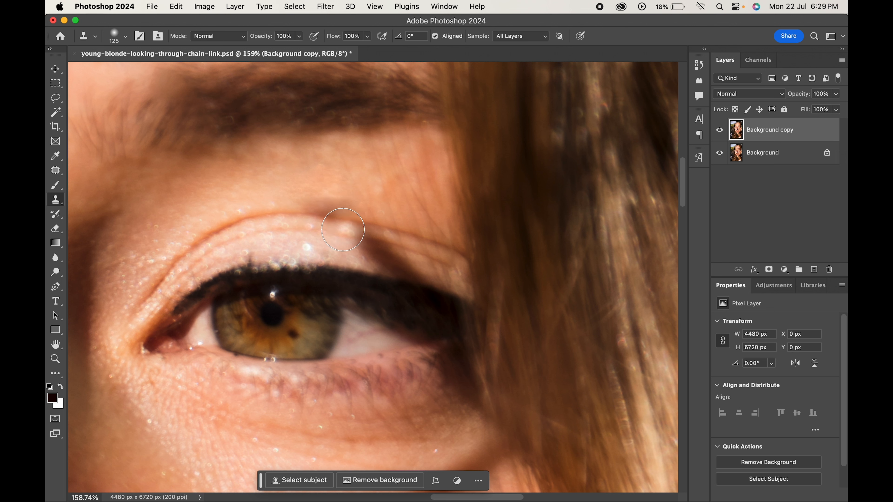
drag(340, 228, 384, 235)
key(super+z)
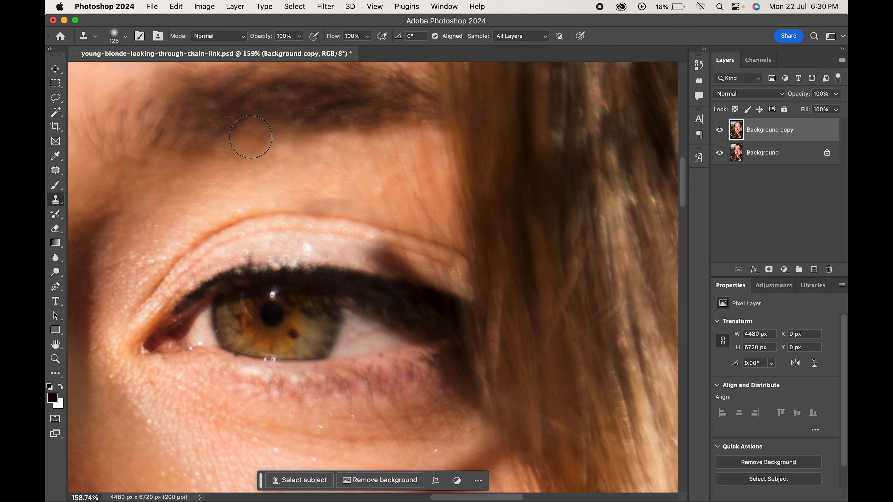
Step: Clone clean eyelid skin over the remaining shadow between the right eye's crease and eyeliner
click(376, 232)
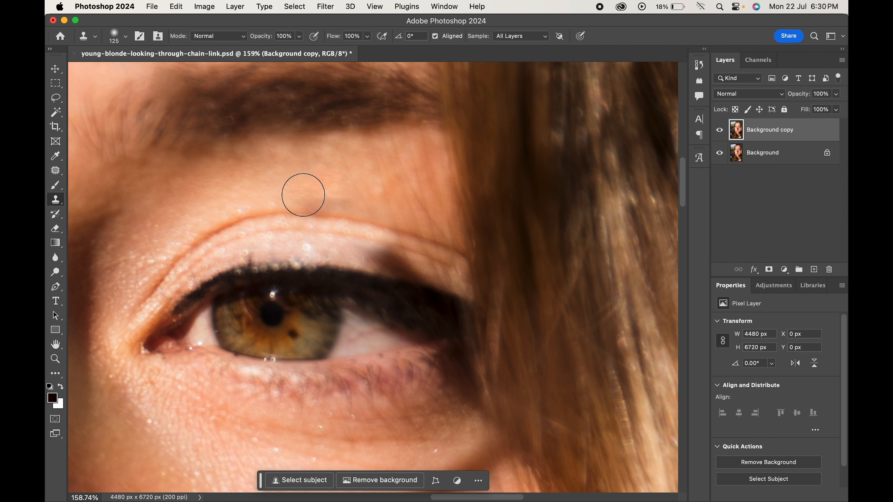
alt+click(352, 254)
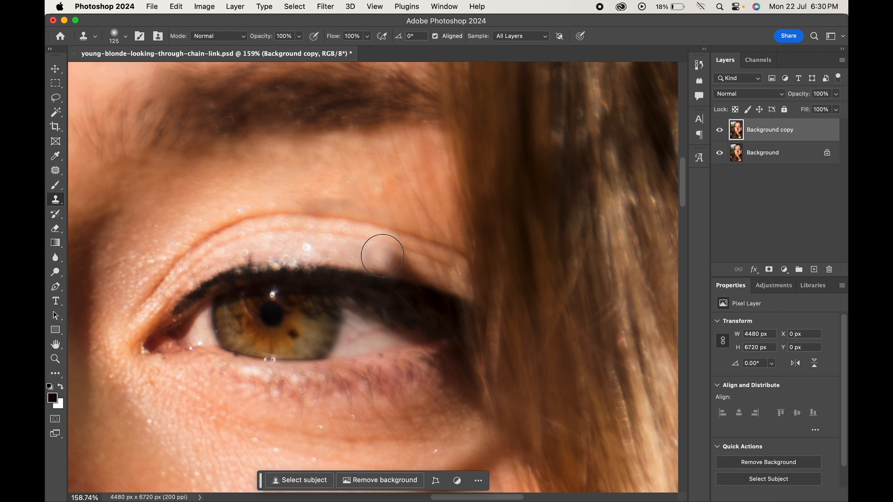
drag(365, 255, 423, 270)
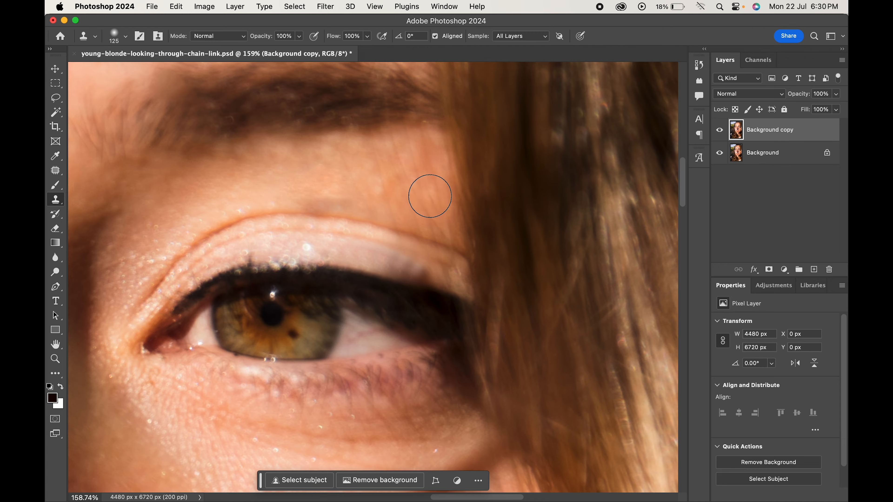
Step: Review the retouched right eye and forehead, and examine the fence shadows around the left eye
scroll(429, 196, down, 2)
scroll(429, 195, left, 3)
scroll(429, 186, down, 5)
scroll(369, 184, up, 4)
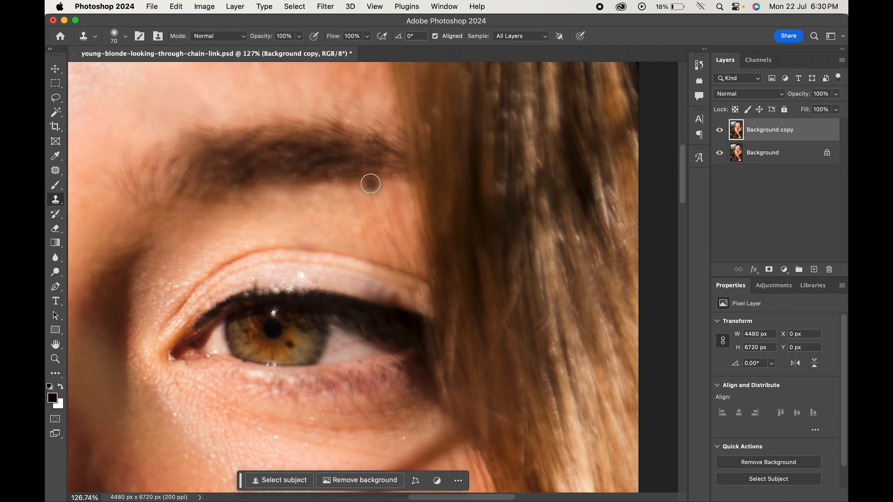
scroll(368, 184, down, 6)
scroll(315, 259, left, 5)
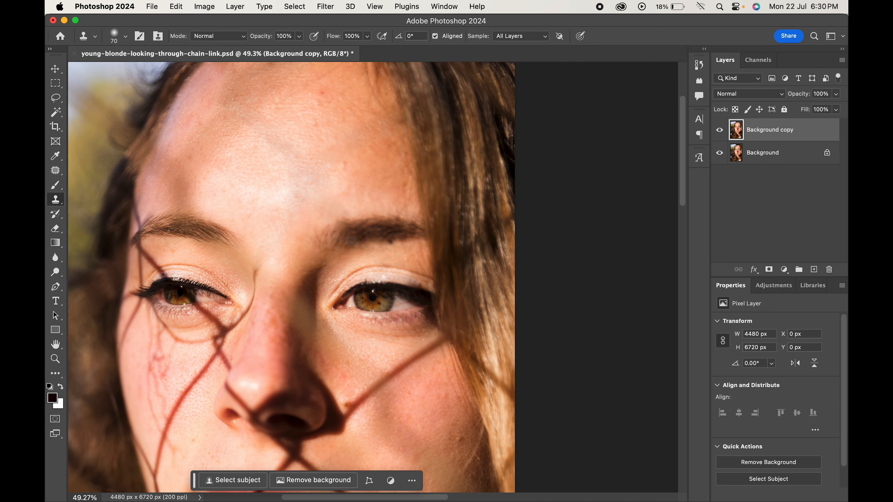
scroll(274, 275, up, 6)
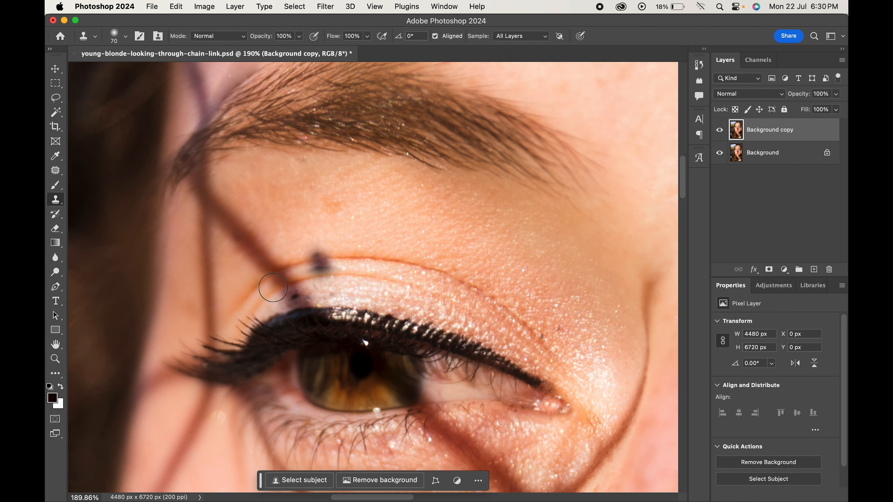
Step: Clone the left eye's upper eyelid crease and eyelid skin over the fence shadow with the Clone Stamp at brush size 100
key(bracketright)
key(bracketright)
key(bracketright)
click(325, 266)
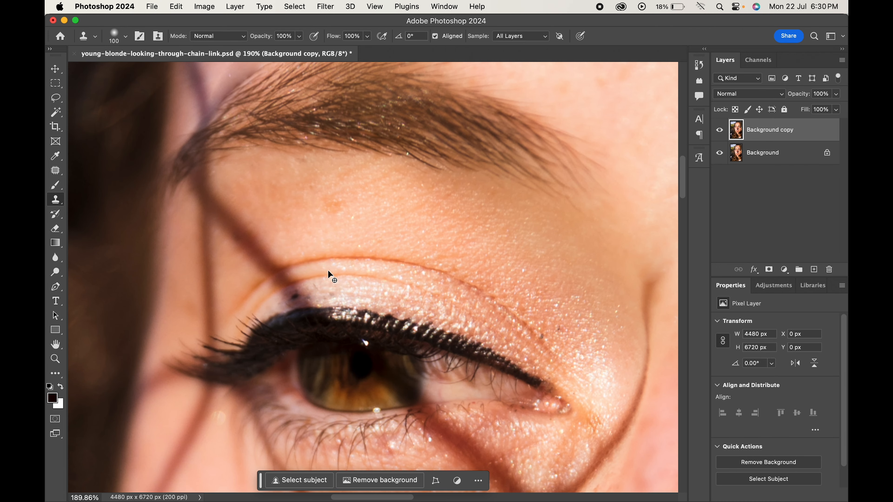
alt+click(328, 269)
drag(290, 276, 286, 281)
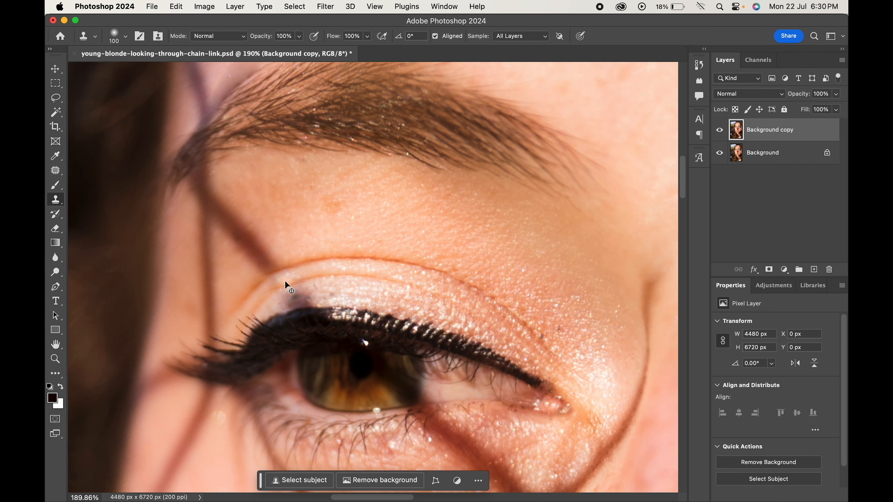
click(285, 281)
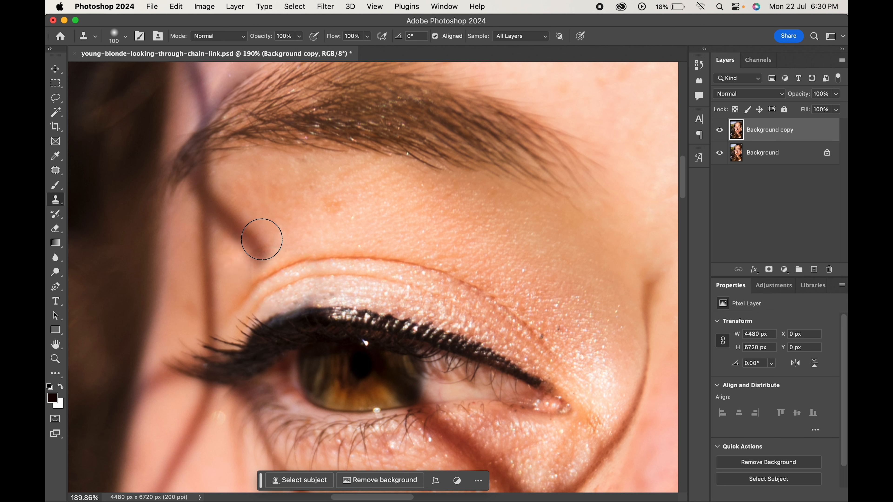
alt+click(313, 302)
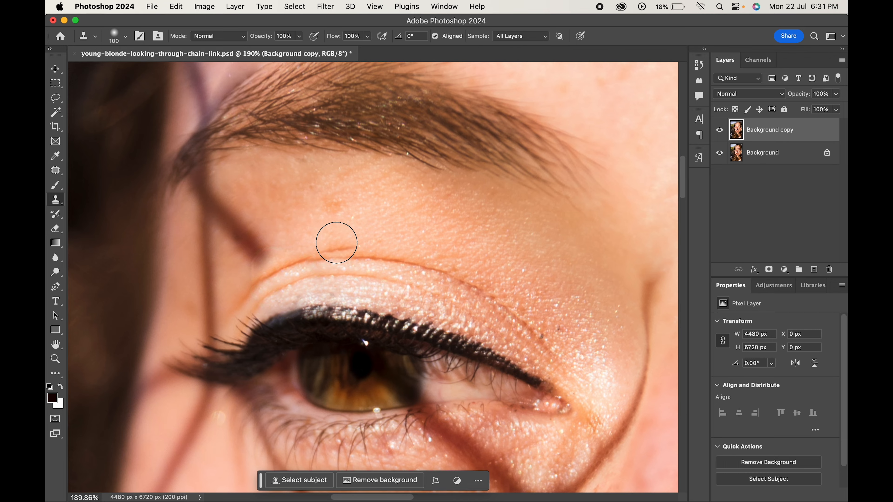
Step: Patch the diagonal fence shadow between the left eyebrow's outer end and the eyelid crease with clean skin using the Patch tool
scroll(335, 241, left, 5)
scroll(336, 243, down, 5)
scroll(336, 244, down, 5)
scroll(336, 243, up, 5)
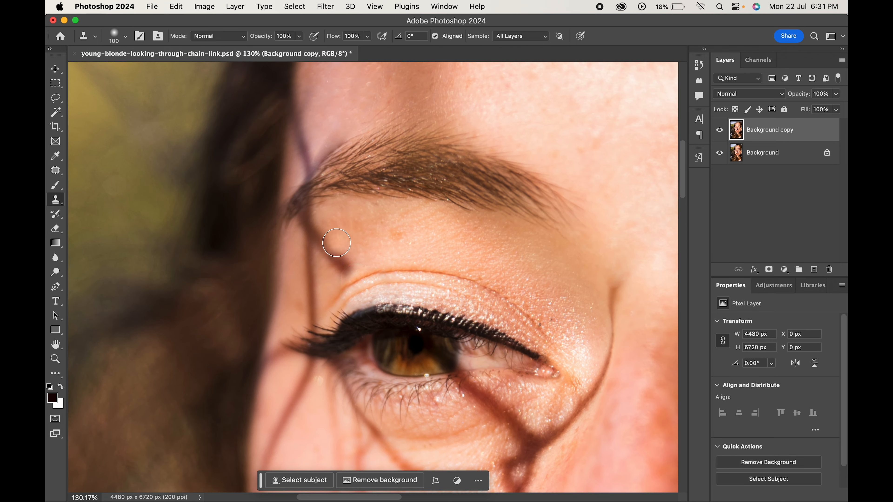
drag(304, 251, 324, 243)
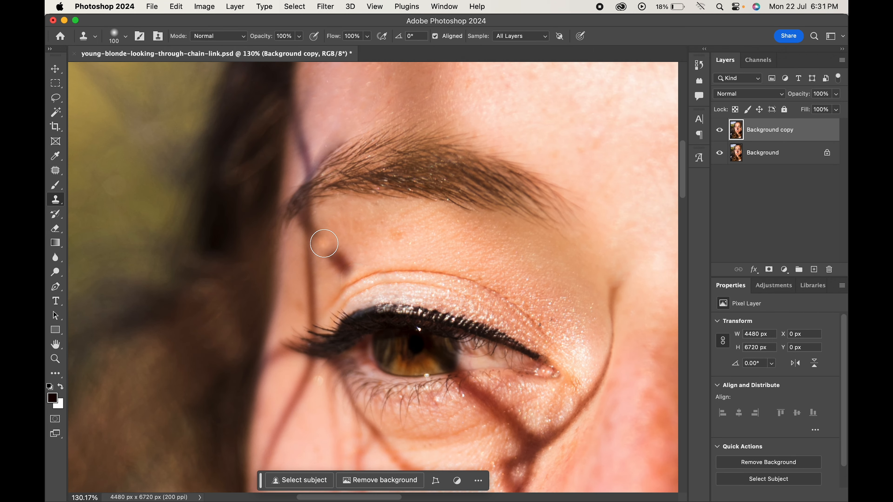
click(55, 170)
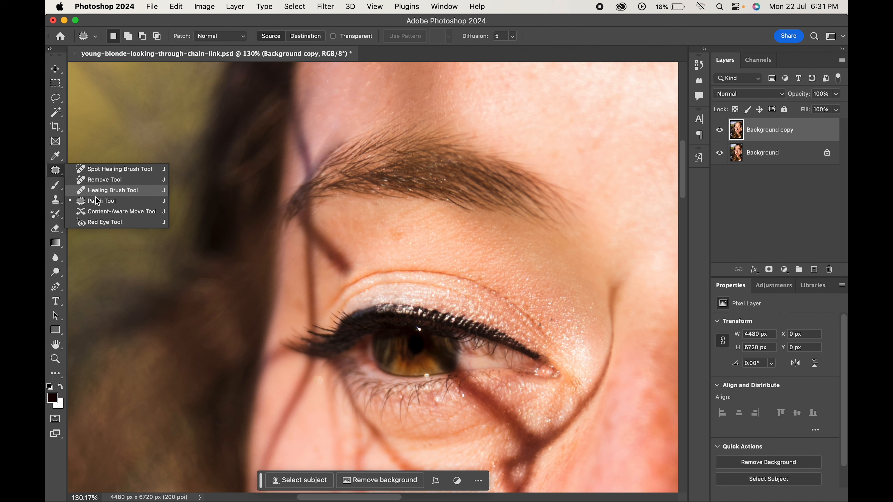
click(104, 204)
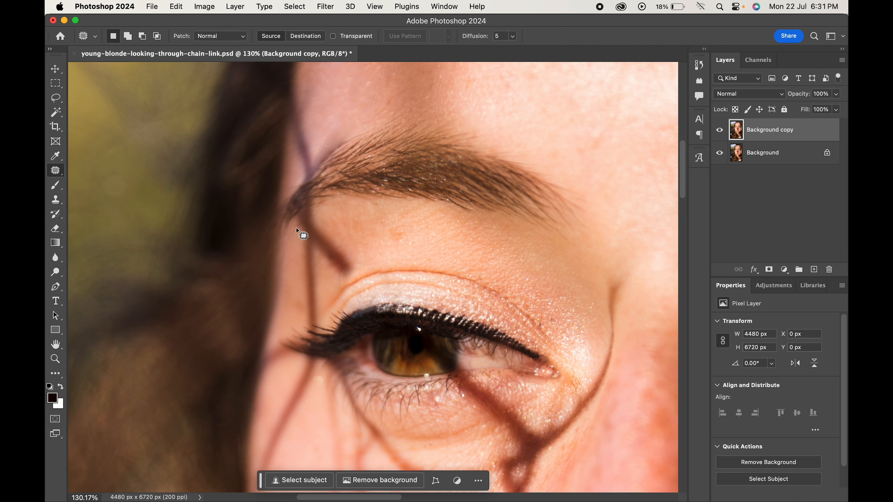
mouse_move(296, 229)
mouse_down()
mouse_move(343, 281)
mouse_move(356, 272)
mouse_move(355, 252)
mouse_move(317, 220)
mouse_move(361, 225)
mouse_up()
mouse_move(301, 217)
mouse_down()
mouse_move(320, 210)
mouse_move(309, 208)
mouse_up()
mouse_move(299, 216)
mouse_down()
mouse_move(300, 273)
mouse_move(309, 213)
mouse_up()
Step: Patch the remaining vertical shadow strip beneath the left eyebrow's tail with neighbouring eyelid skin
drag(309, 243, 338, 226)
mouse_move(307, 224)
mouse_down()
mouse_move(303, 235)
mouse_move(317, 225)
mouse_up()
drag(314, 243, 370, 219)
drag(313, 208, 328, 210)
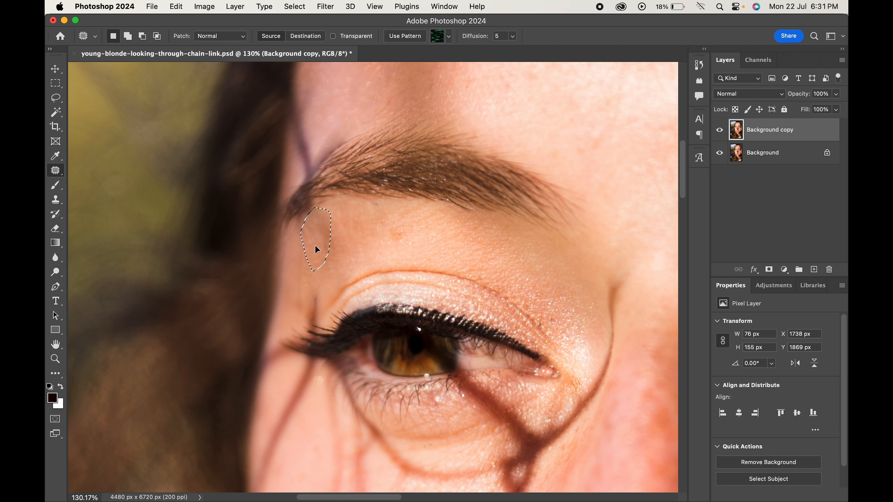
drag(315, 246, 346, 228)
key(super+d)
Step: Patch the leftover shadow traces around the left eyebrow's outer end and the temple, and deselect
scroll(327, 225, down, 5)
drag(316, 176, 321, 174)
drag(322, 197, 353, 146)
key(super+d)
scroll(352, 146, up, 10)
mouse_move(325, 277)
mouse_down()
mouse_move(319, 225)
mouse_move(330, 278)
mouse_up()
drag(344, 250, 367, 180)
key(super+d)
Step: Compare the retouched face with the original by toggling the Background copy layer's visibility
scroll(352, 231, down, 10)
scroll(402, 317, up, 5)
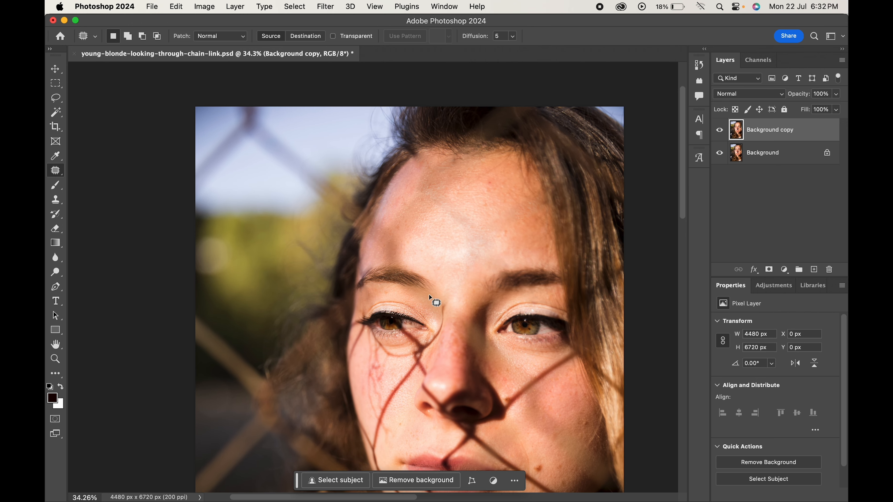
click(720, 132)
click(720, 132)
click(720, 132)
scroll(467, 230, down, 3)
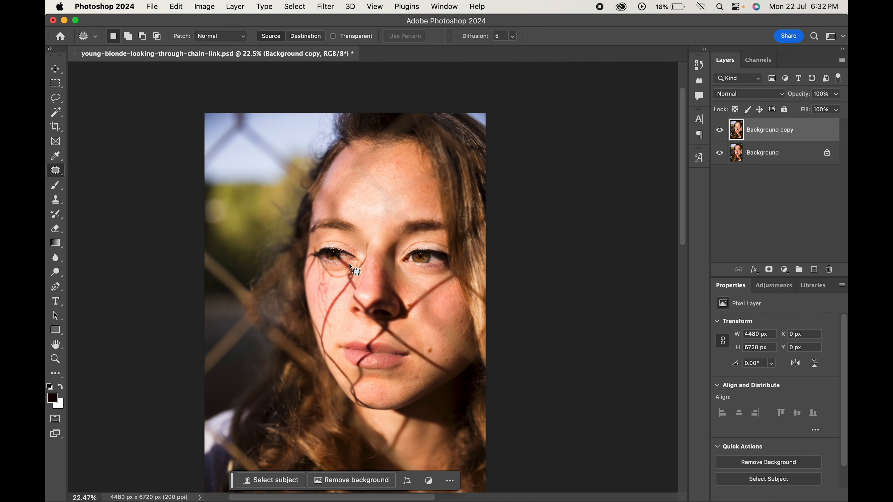
Step: Patch the dark shadow junction between the left eye's inner corner and the nose with nearby skin
scroll(345, 265, up, 8)
scroll(409, 248, down, 10)
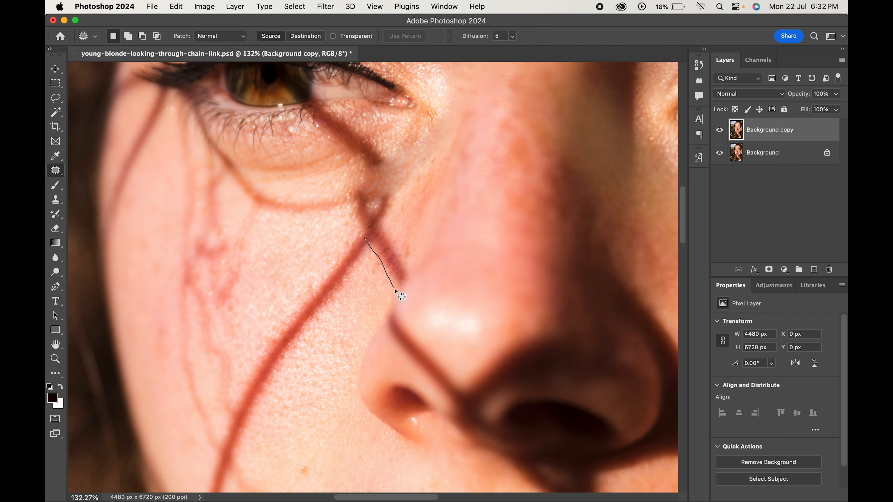
drag(369, 184, 352, 225)
mouse_move(448, 184)
mouse_down()
mouse_move(369, 349)
mouse_move(479, 211)
mouse_move(416, 404)
mouse_move(475, 211)
mouse_move(440, 201)
mouse_up()
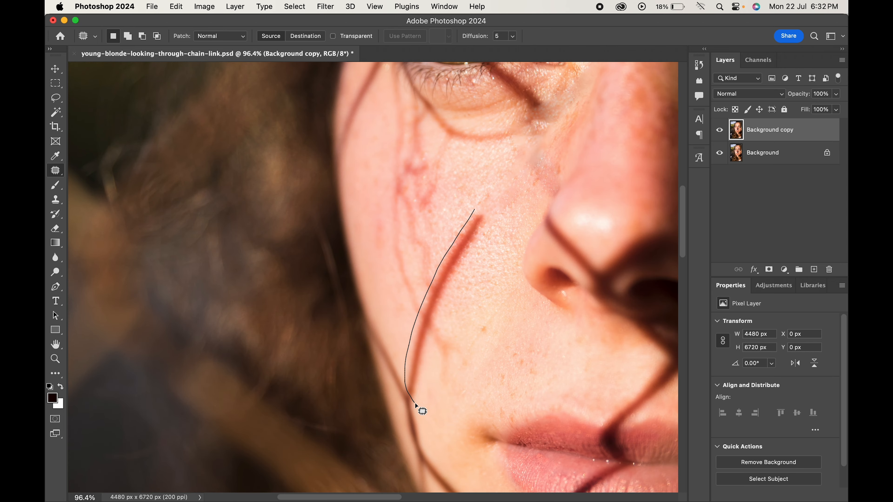
key(super+d)
Step: Patch the fence shadow lines running down the left cheek with clean cheek skin
scroll(469, 225, up, 2)
drag(437, 225, 462, 212)
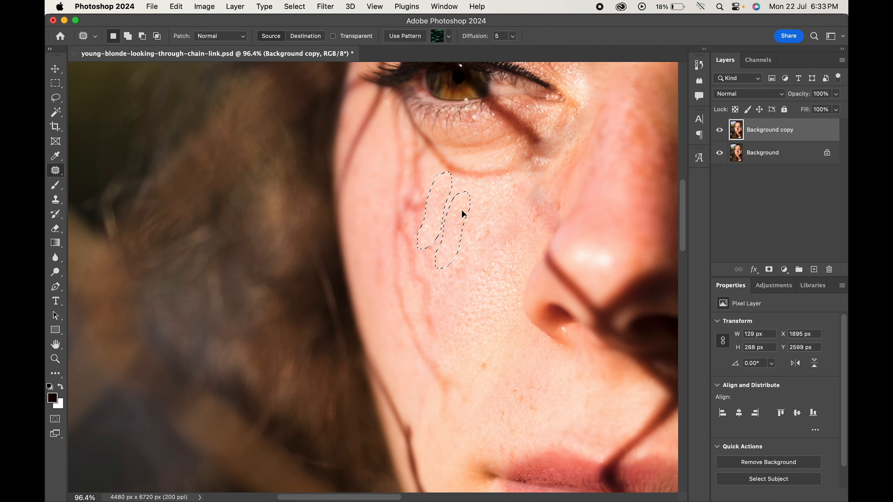
drag(400, 303, 403, 306)
drag(440, 376, 476, 291)
key(super+d)
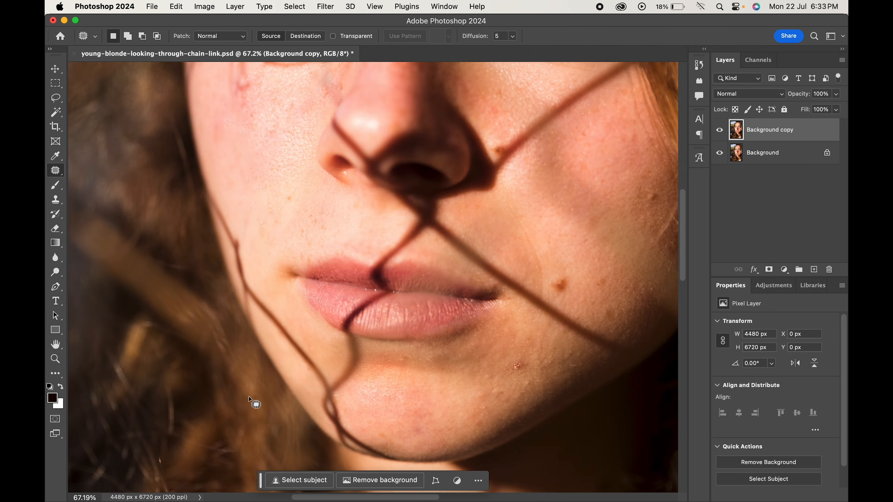
Step: Patch the fence shadows along the left jawline and chin with clean skin from further inside the face
mouse_move(389, 221)
mouse_down()
mouse_move(391, 258)
mouse_move(390, 222)
mouse_up()
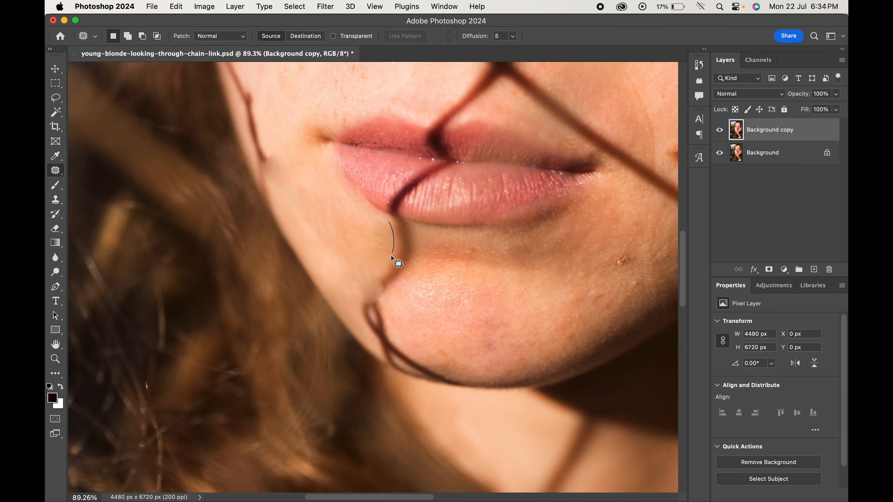
mouse_move(403, 250)
mouse_down()
mouse_move(453, 210)
mouse_move(386, 262)
mouse_up()
drag(393, 275, 475, 260)
drag(367, 259, 369, 256)
drag(374, 303, 418, 292)
scroll(387, 291, down, 3)
mouse_move(337, 269)
mouse_down()
mouse_move(352, 299)
mouse_move(352, 271)
mouse_move(424, 242)
mouse_up()
key(super+d)
Step: Select the diagonal fence shadow on the right cheek and replace it using Fill
scroll(411, 270, right, 1)
drag(350, 283, 353, 283)
right_click(383, 299)
click(408, 415)
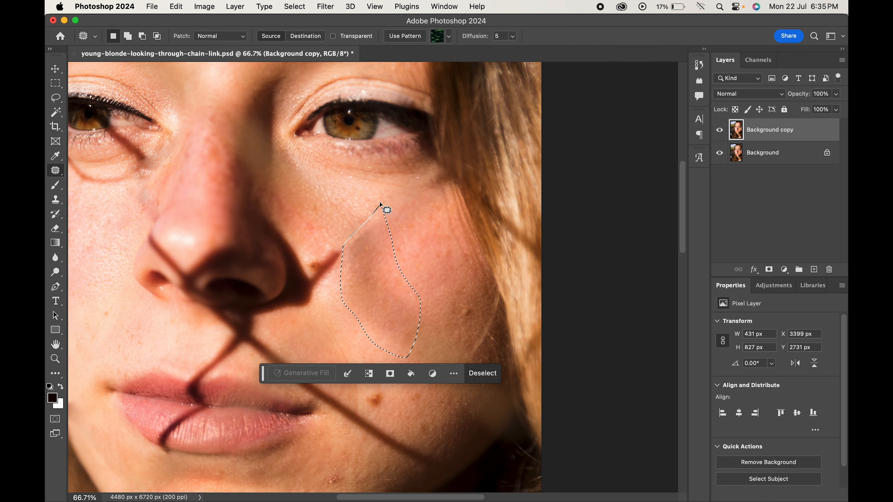
Step: Apply Content-Aware Fill to the shadow edge beside the right nostril and the diagonal shadow running from the mouth to the jaw
drag(342, 247, 312, 280)
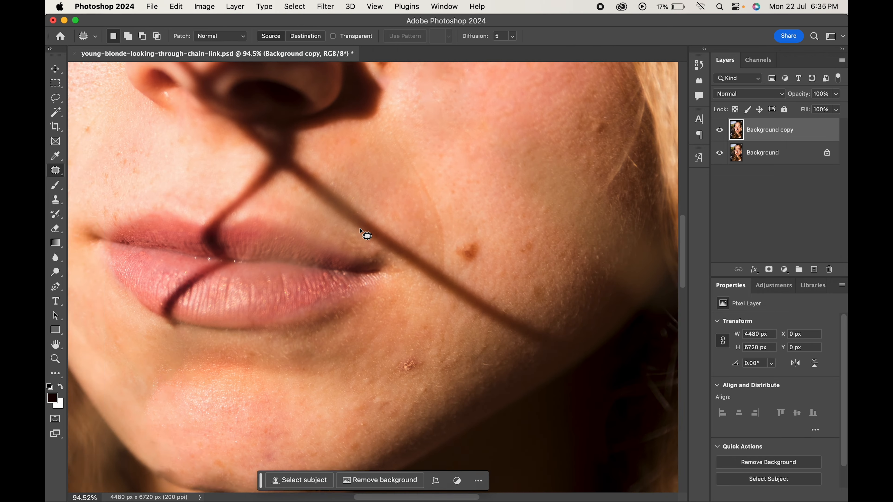
mouse_move(315, 225)
mouse_down()
mouse_move(462, 325)
mouse_move(314, 229)
mouse_up()
right_click(395, 277)
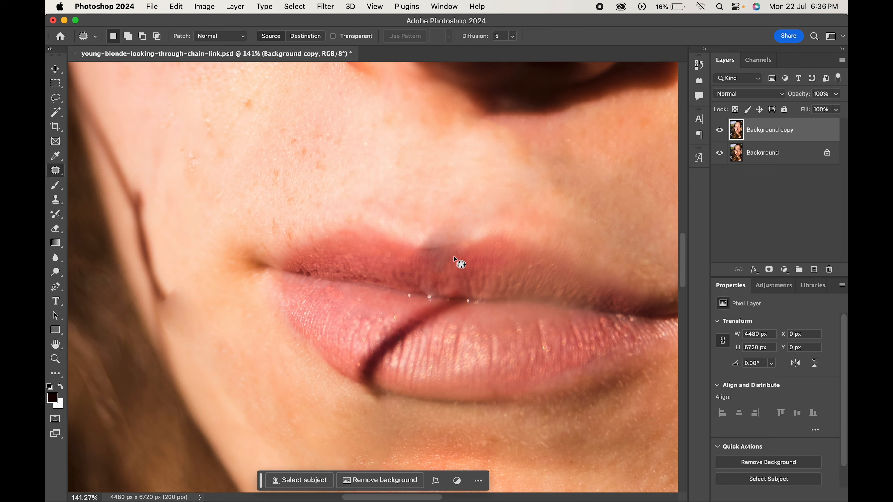
Step: Patch the fence shadow across the upper and lower lips, and fill the dark spot on the lower lip's edge
drag(455, 259, 498, 235)
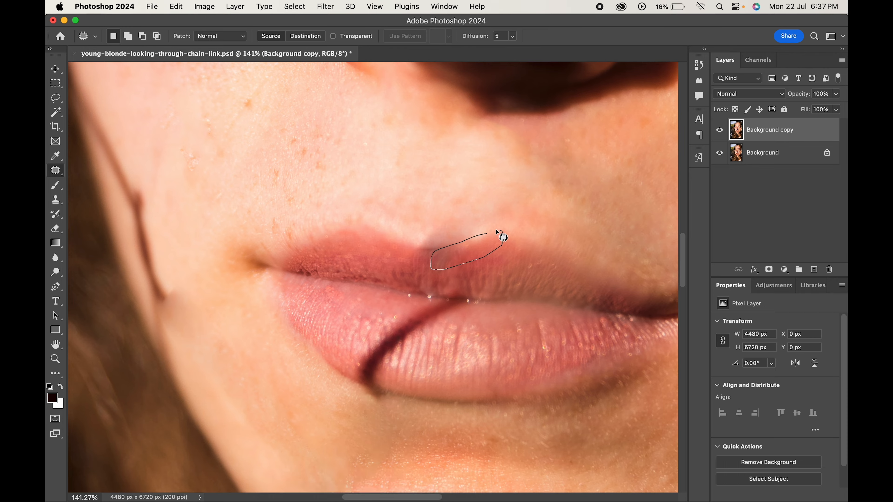
drag(452, 294, 413, 307)
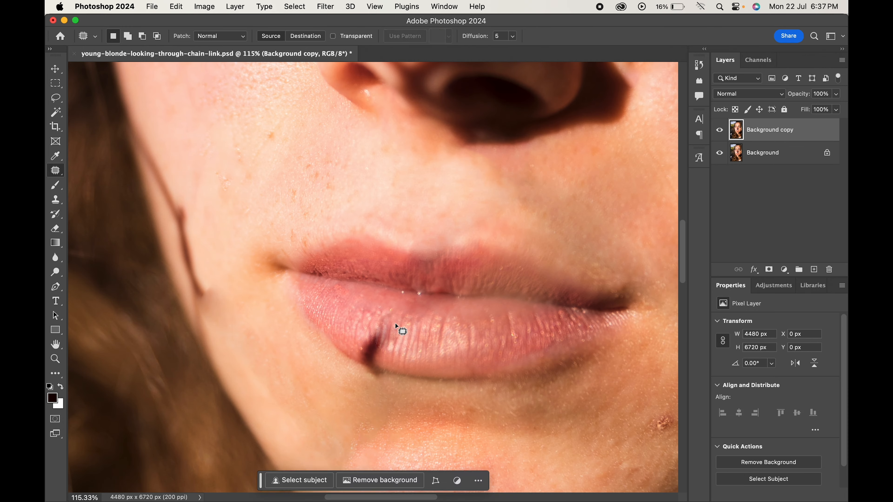
right_click(370, 363)
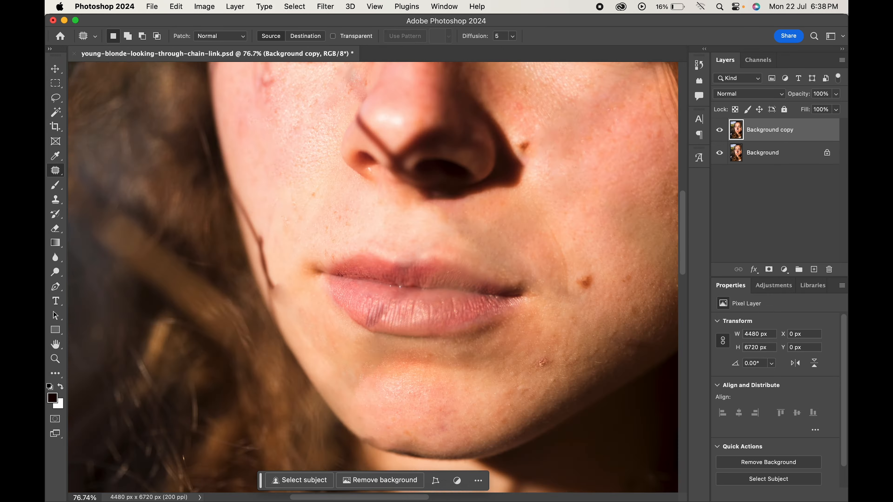
Step: Patch the shadow across the left side of the nose and the one beneath the left eye's inner corner
scroll(379, 332, down, 10)
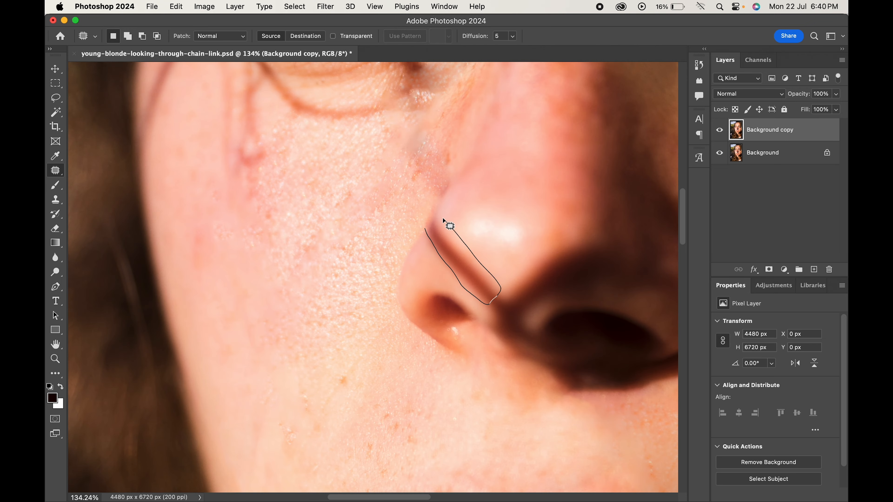
mouse_move(433, 222)
mouse_down()
mouse_move(428, 247)
mouse_move(471, 301)
mouse_up()
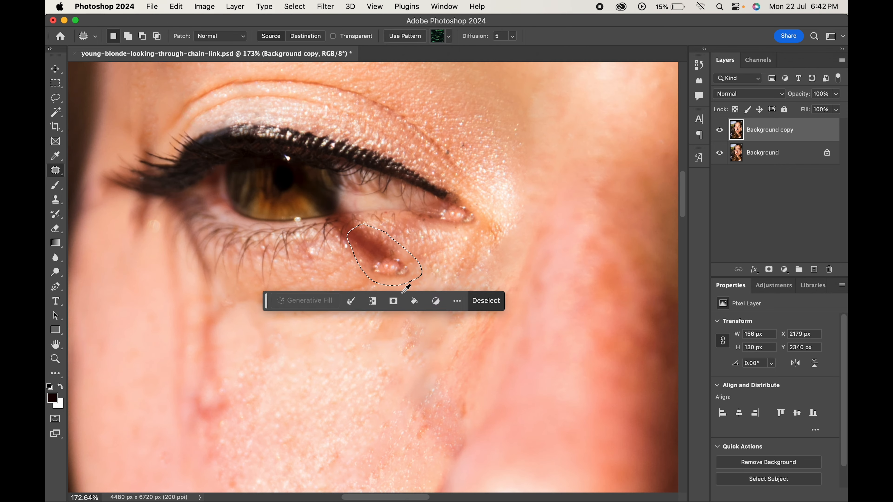
drag(367, 246, 331, 272)
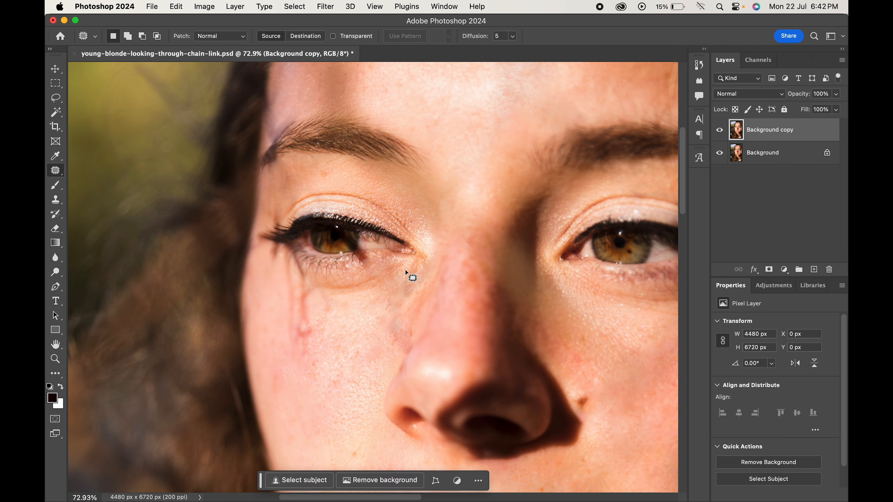
Step: Clean up the remaining shadow marks on the left cheek, under the left eye's lashes and in its white
drag(338, 277, 341, 231)
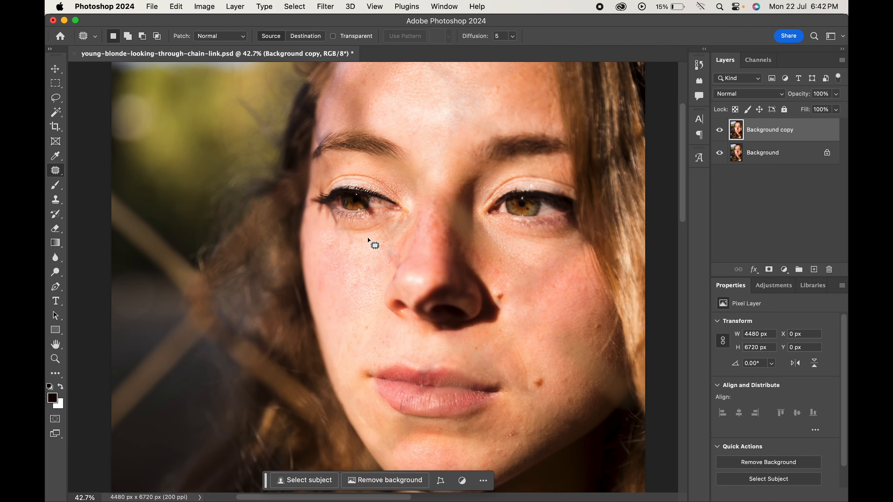
drag(324, 332, 297, 281)
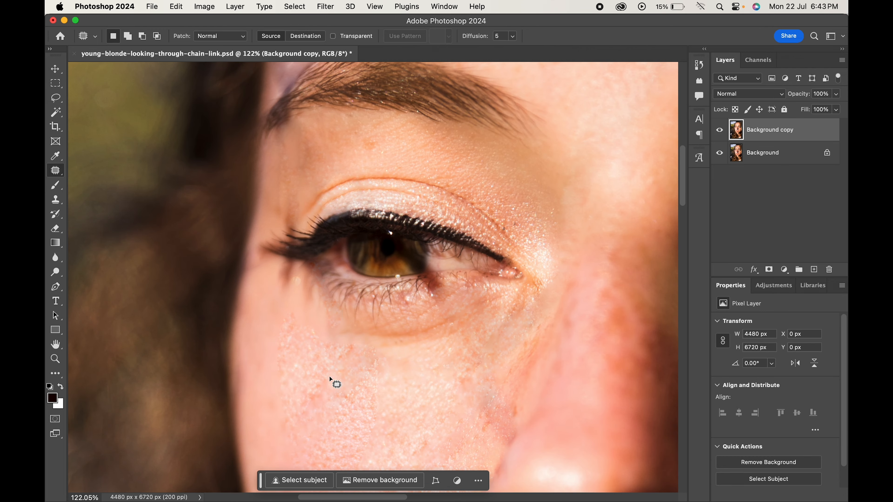
drag(233, 247, 173, 318)
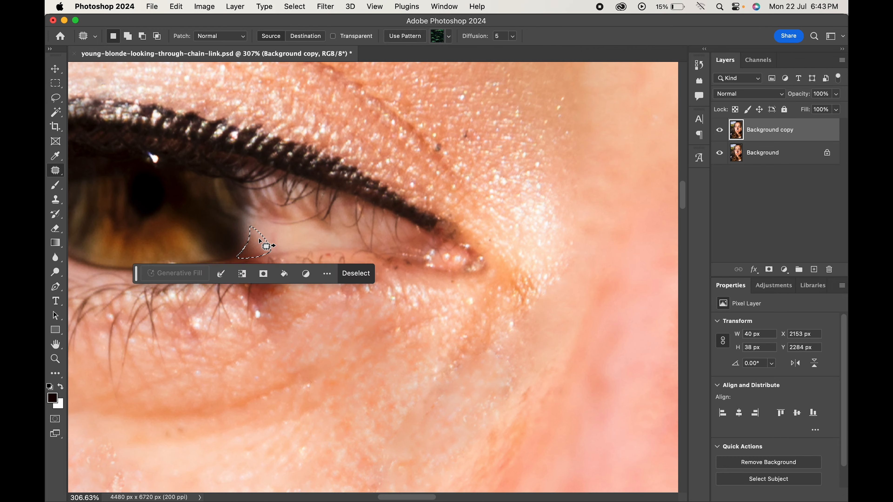
drag(336, 259, 299, 251)
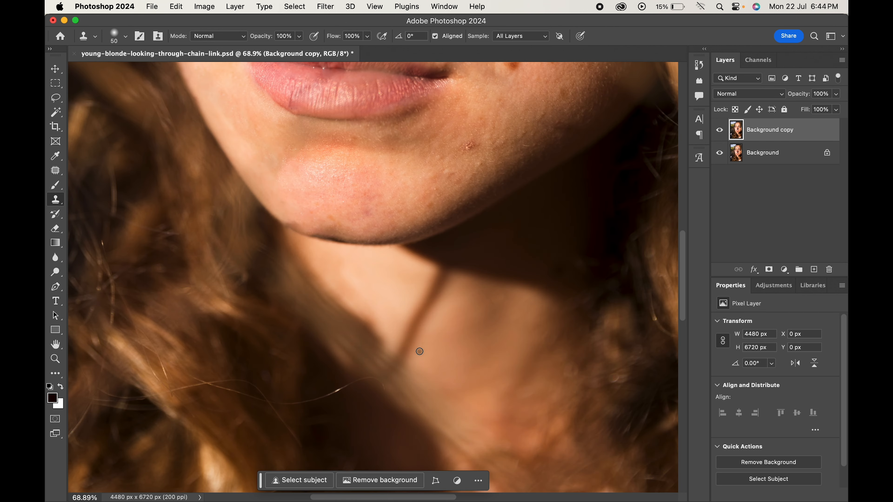
Step: Fill the selected shadow strip on the neck below the chin, and review the whole retouched portrait
right_click(420, 200)
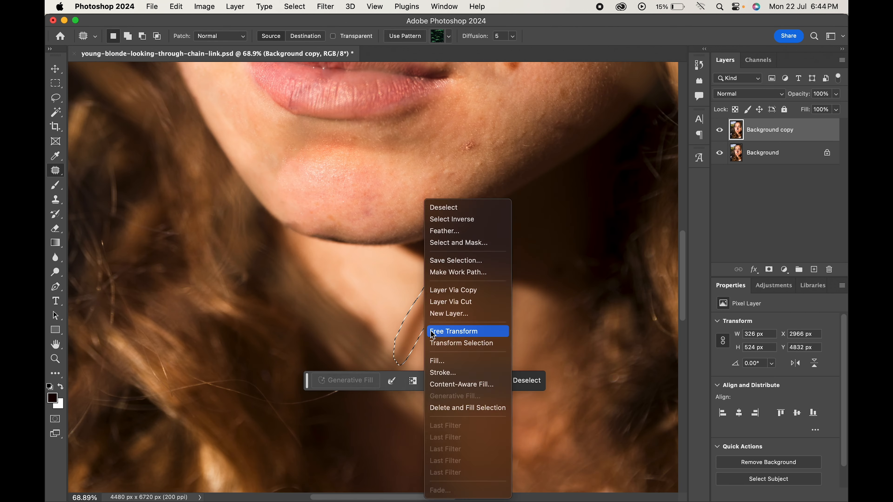
mouse_move(457, 274)
mouse_down()
mouse_move(401, 364)
mouse_move(424, 357)
mouse_up()
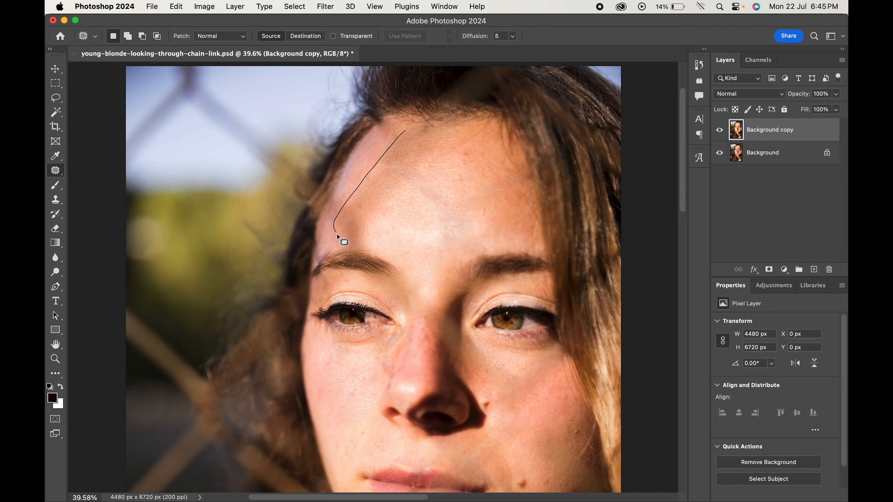
drag(339, 235, 427, 147)
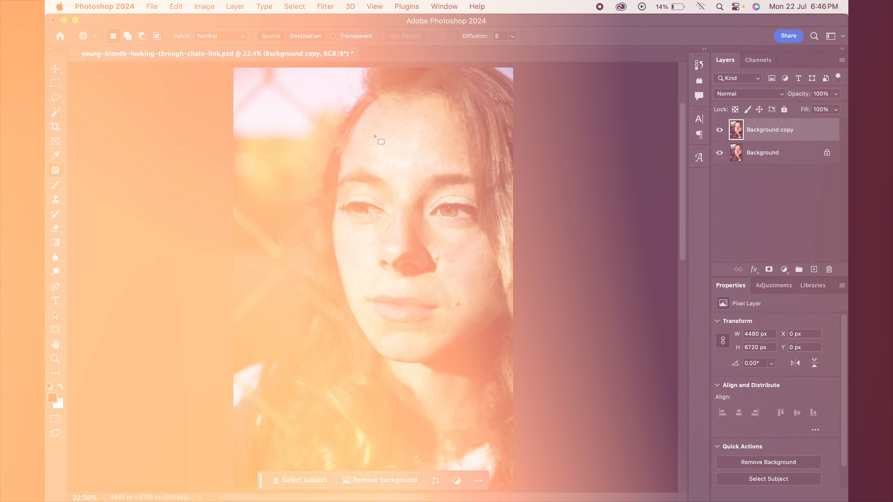
scroll(373, 136, down, 3)
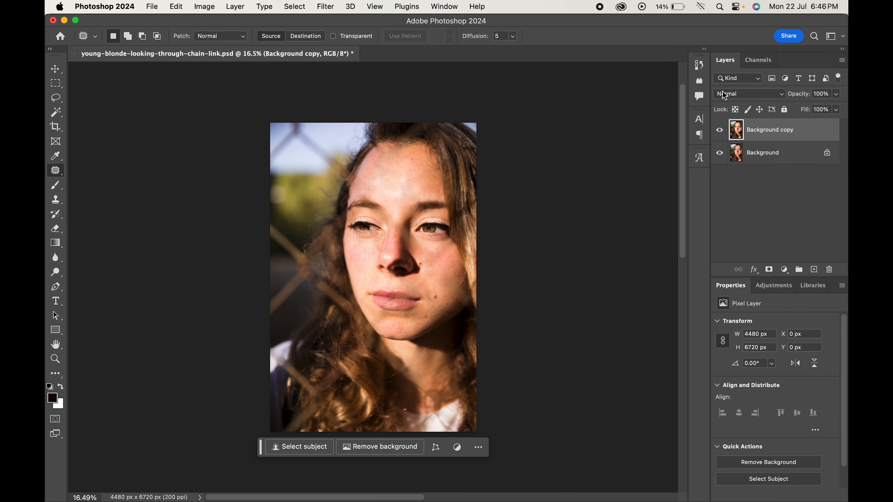